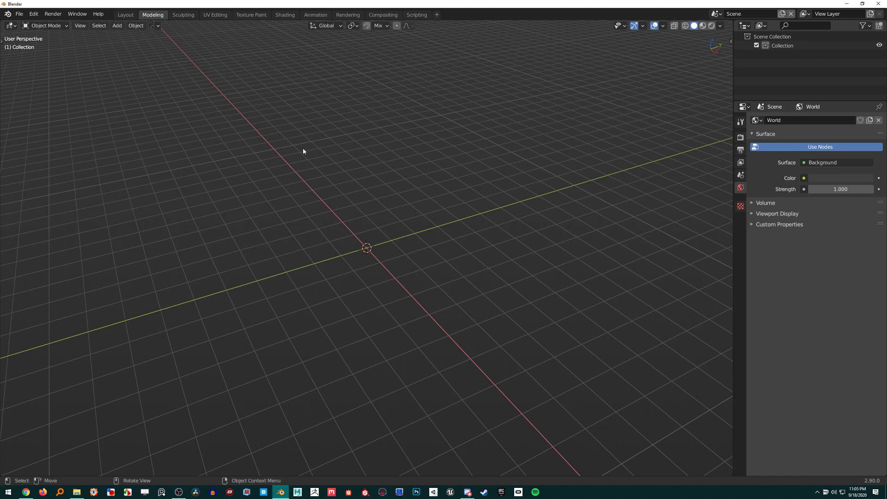
Open the add-on preferences and filter the add-on list for "extra".
key(shift+a)
mouse_move(303, 149)
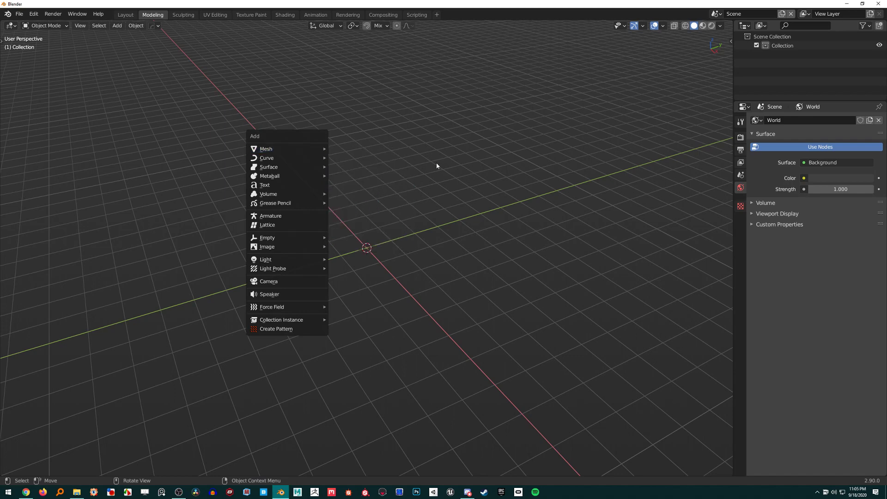
click(34, 15)
click(87, 152)
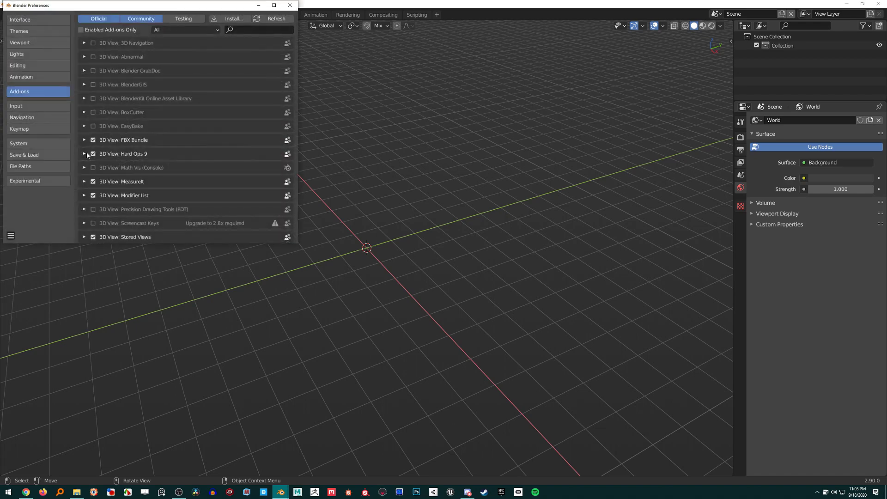
click(240, 29)
text(extra)
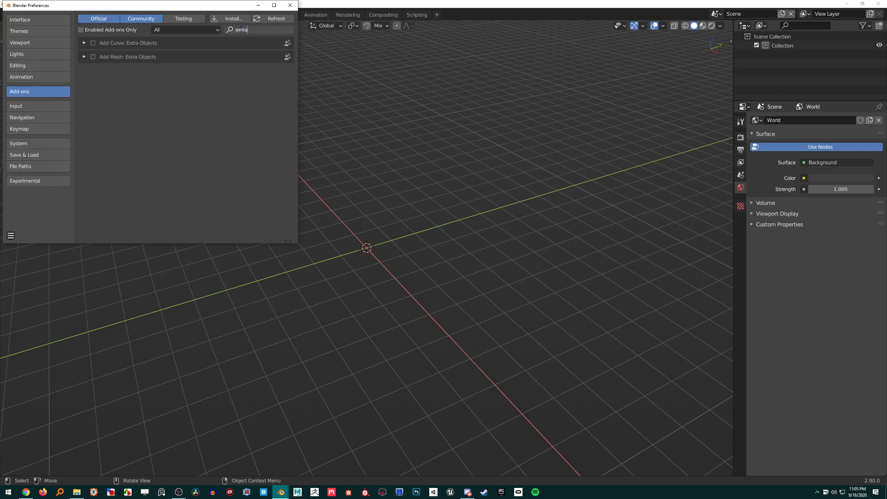
key(Return)
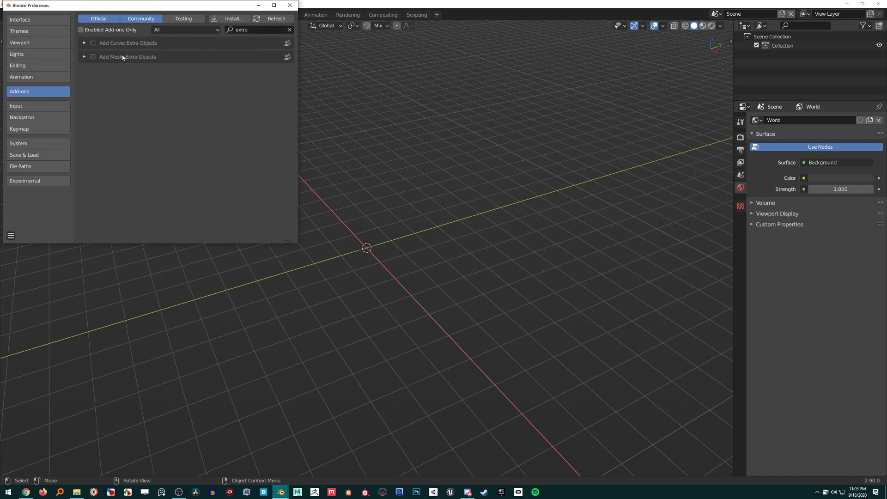
Enable the Add Curve: Extra Objects and Add Mesh: Extra Objects add-ons, then save and close the preferences.
click(93, 43)
click(93, 57)
click(10, 236)
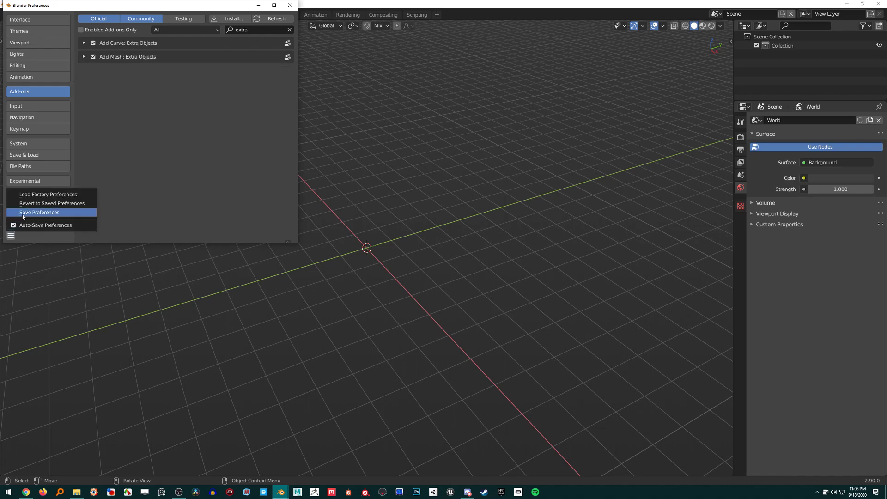
click(23, 214)
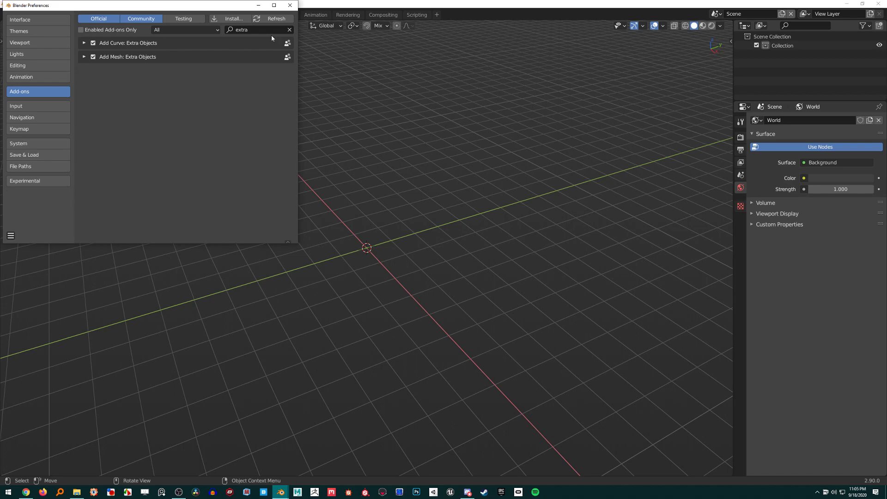
click(289, 8)
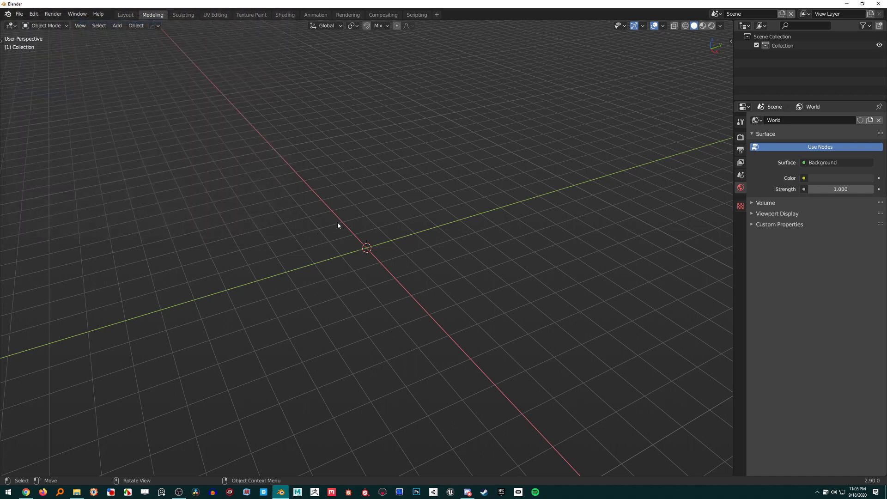
Add a Round Cube mesh at the origin and delete it.
key(shift+a)
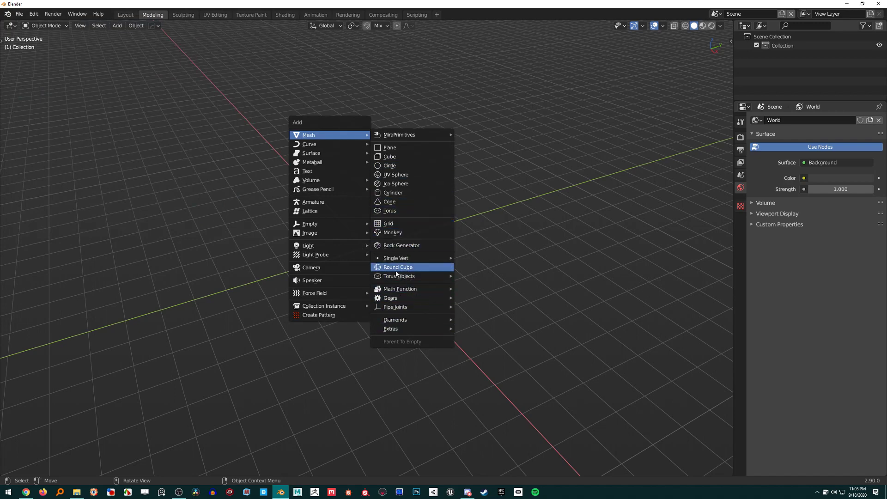
mouse_move(415, 259)
click(414, 269)
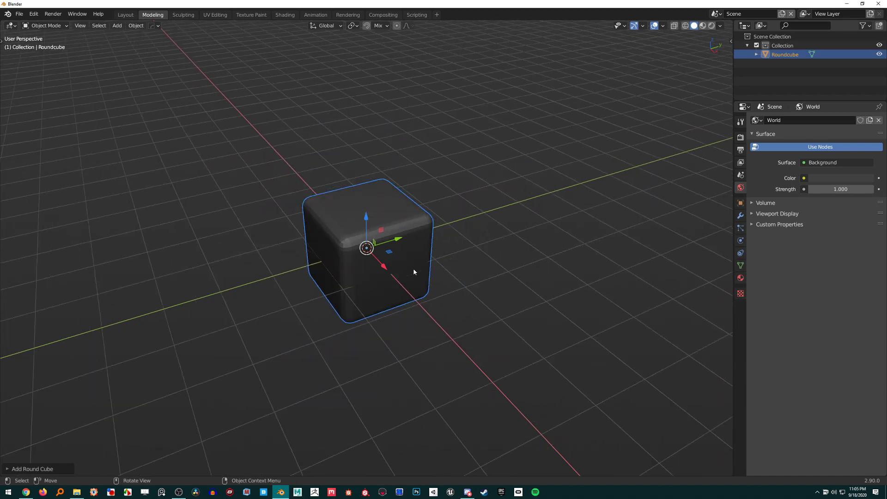
key(Delete)
Add a Twisted Torus mesh and set its major radius to 1.06.
key(shift+a)
mouse_move(414, 270)
mouse_move(478, 217)
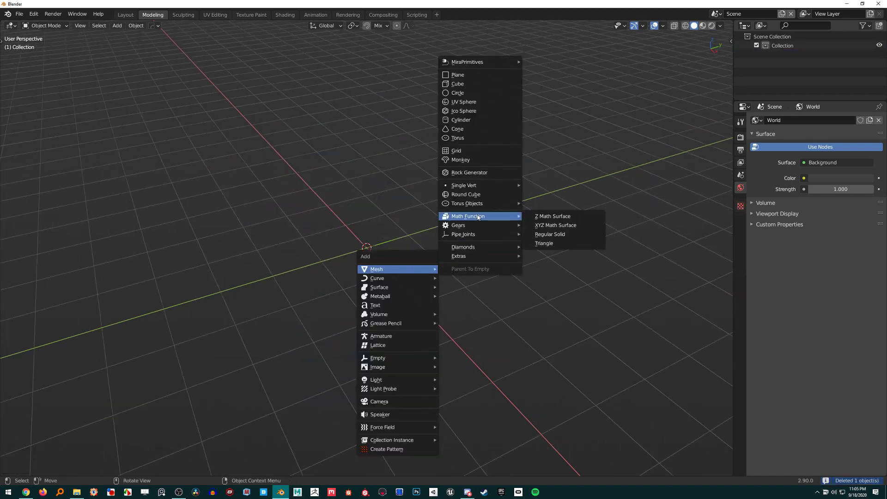
mouse_move(490, 203)
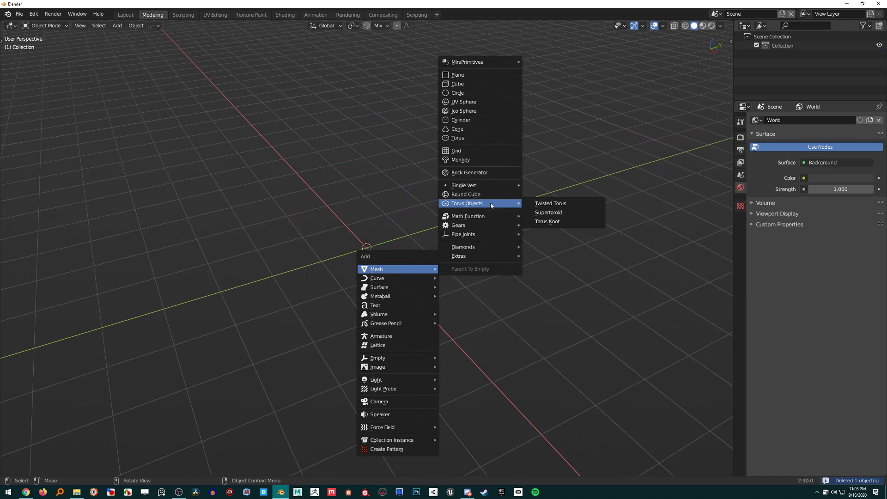
click(543, 203)
scroll(456, 205, up, 3)
key(F9)
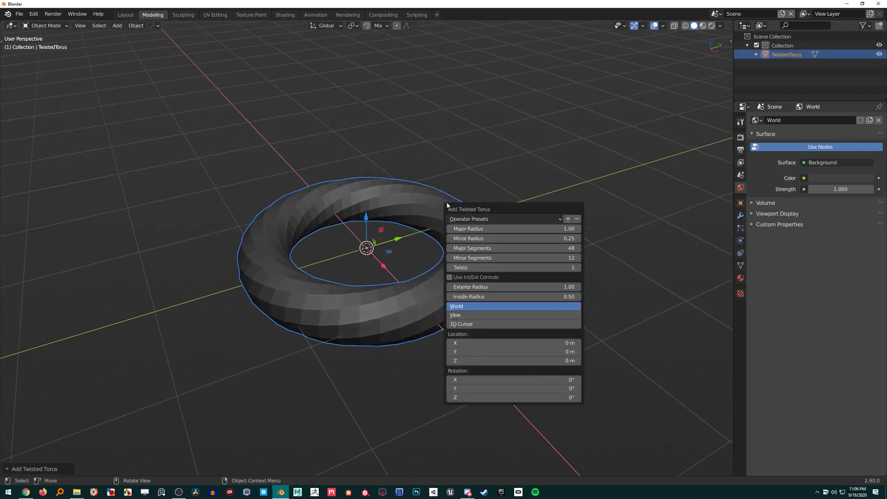
drag(502, 233, 526, 232)
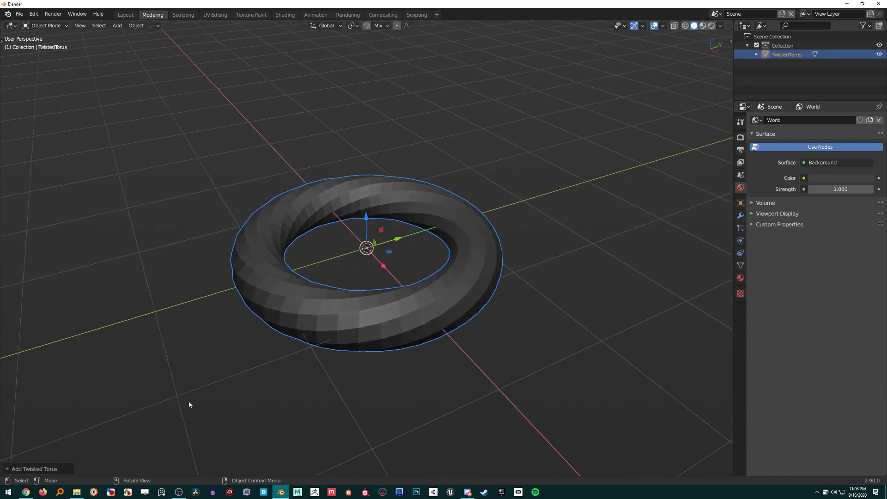
Expand the twisted torus's creation settings, deselect the torus and bring the settings up again.
click(23, 470)
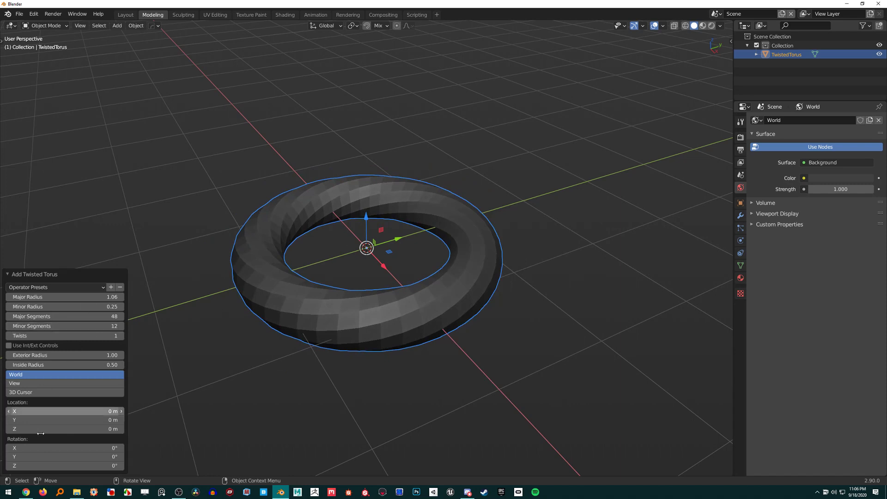
click(211, 360)
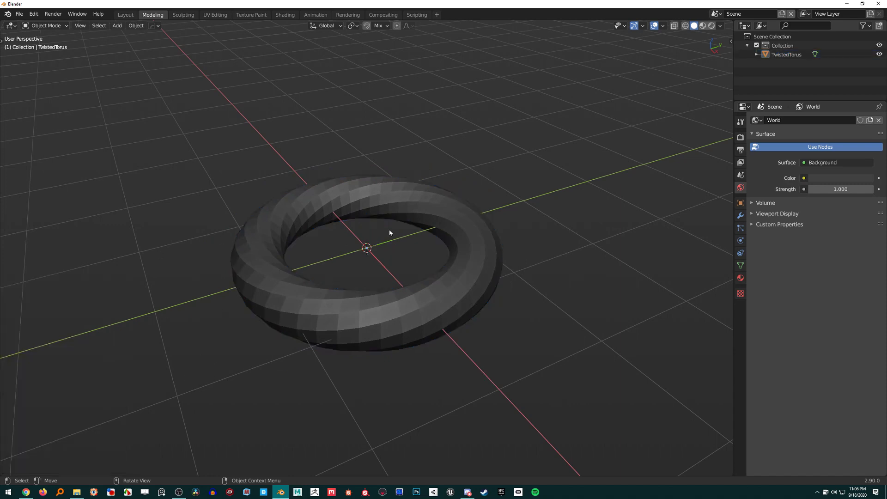
key(F9)
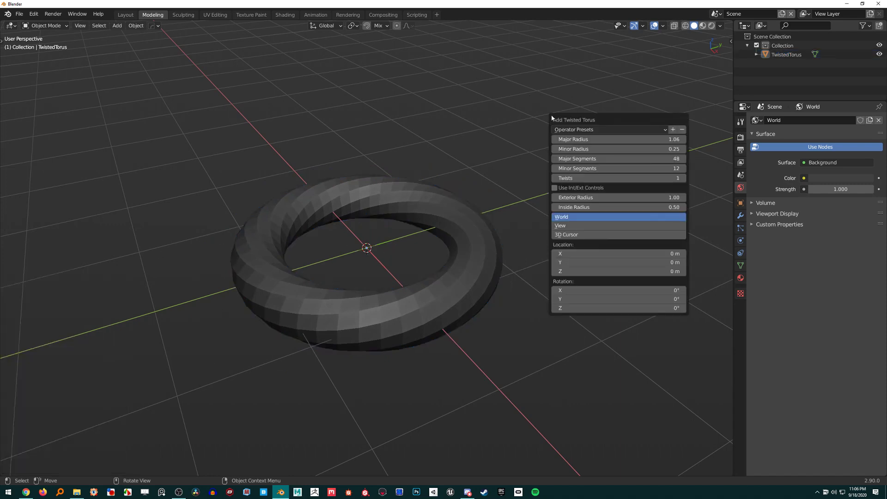
key(F9)
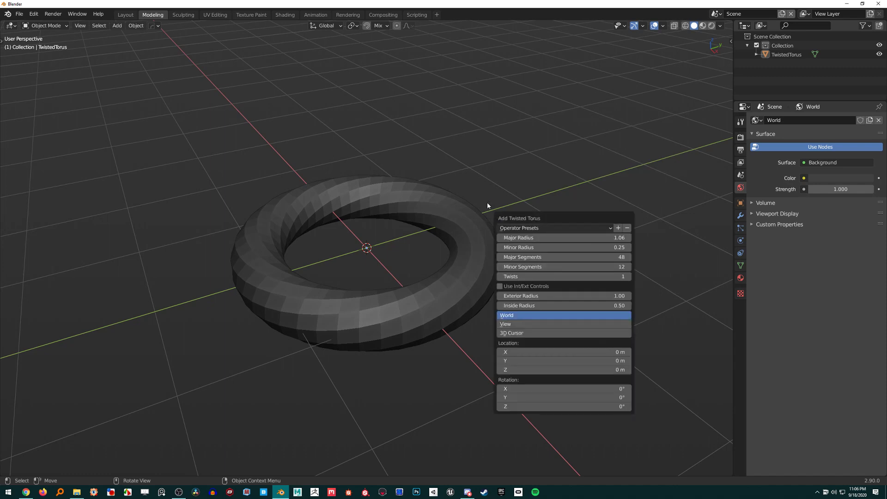
Select the twisted torus and delete it from the scene.
click(446, 195)
key(x)
click(442, 201)
Add a Torus Knot mesh with knot type 3 and a resolution of 84.
key(shift+a)
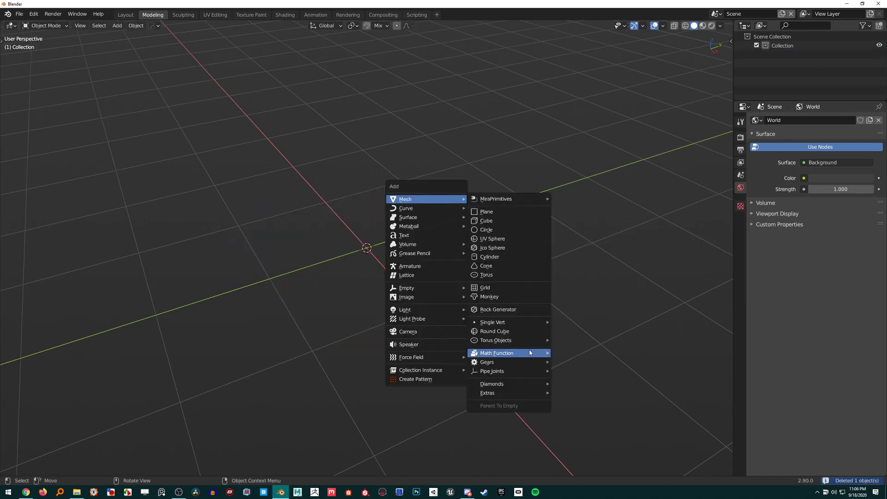
mouse_move(529, 344)
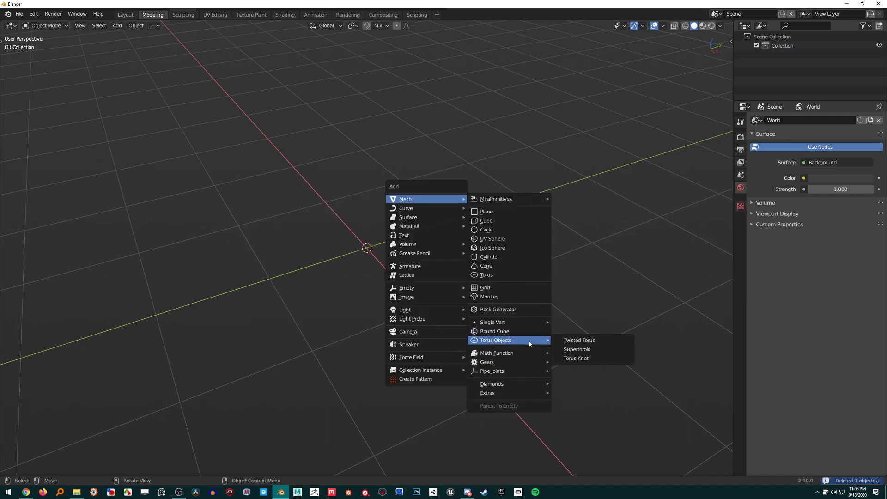
click(583, 359)
scroll(483, 224, down, 5)
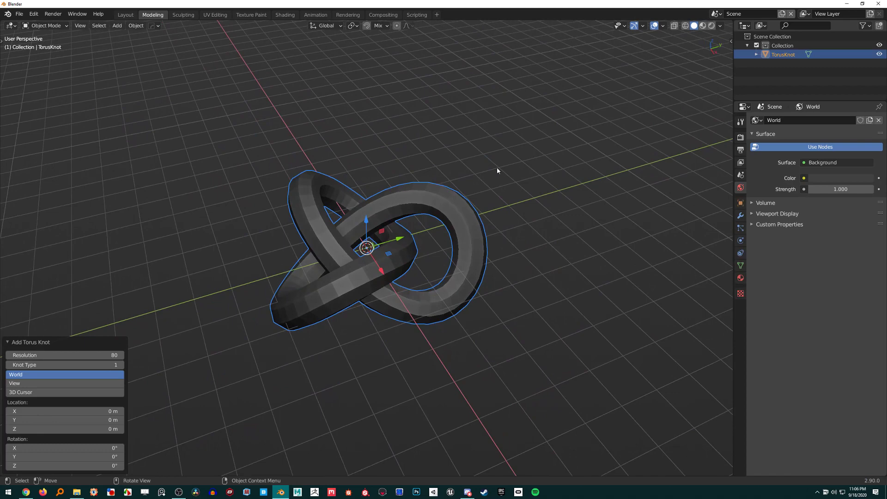
click(121, 364)
click(121, 364)
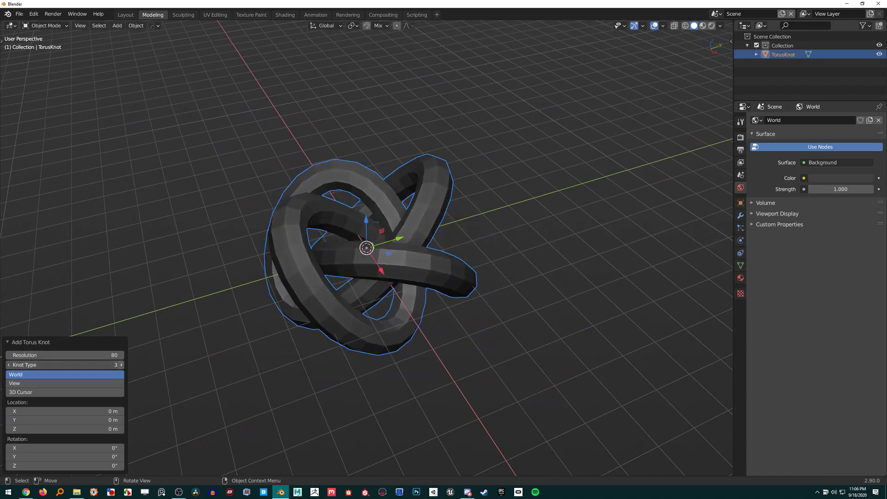
click(121, 355)
click(121, 355)
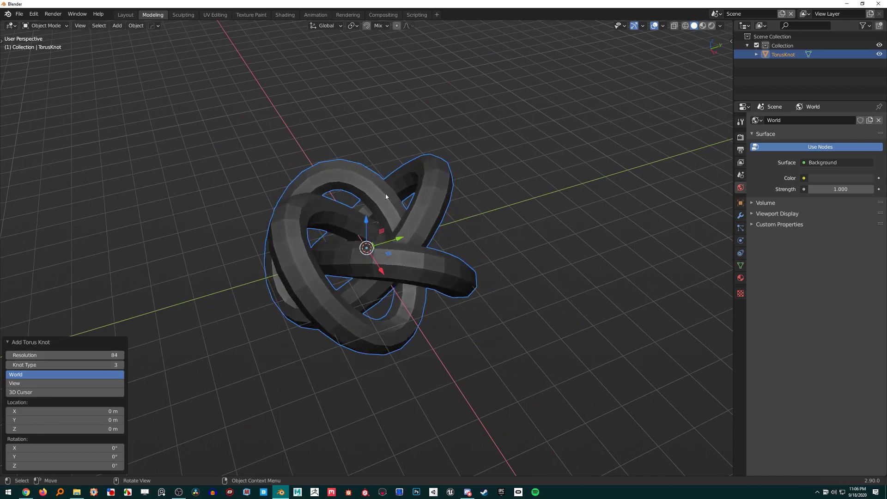
middle_drag(385, 193, 463, 204)
Add a Z Math Surface at the origin and adjust its X subdivisions.
key(shift+a)
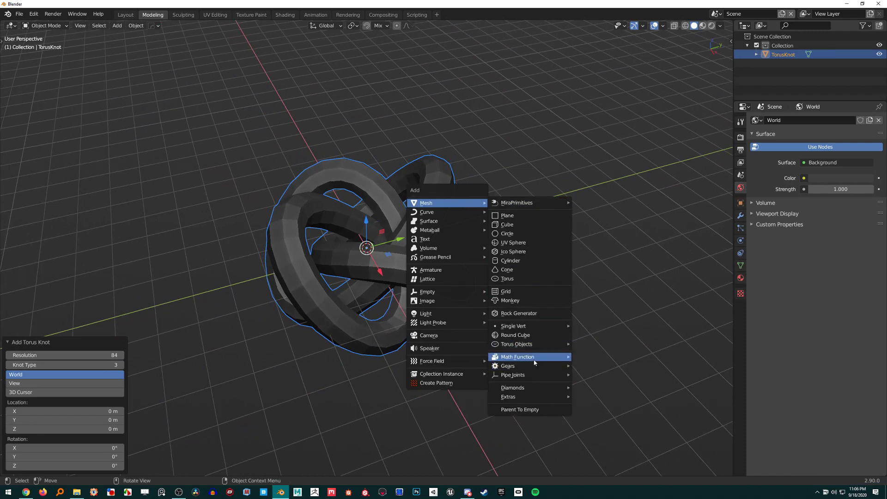
mouse_move(535, 360)
click(602, 357)
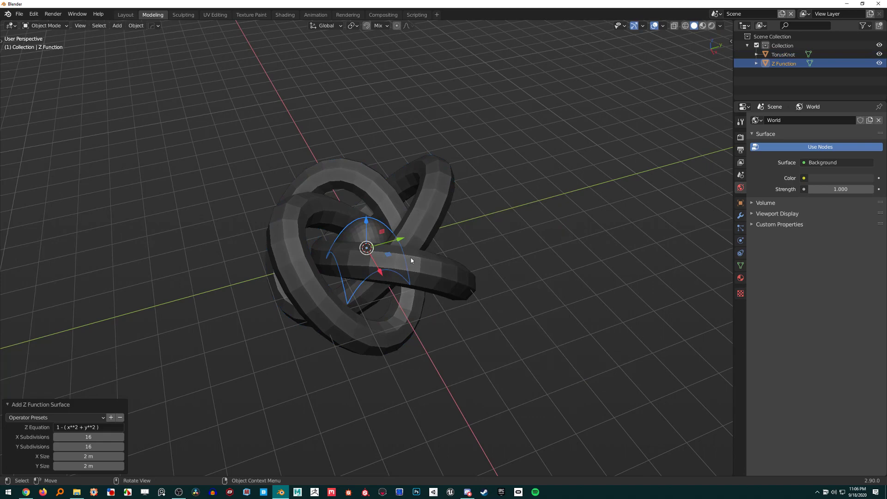
click(121, 436)
Select all objects and delete the torus knot and the Z function surface.
middle_drag(438, 216, 375, 228)
key(a)
key(Delete)
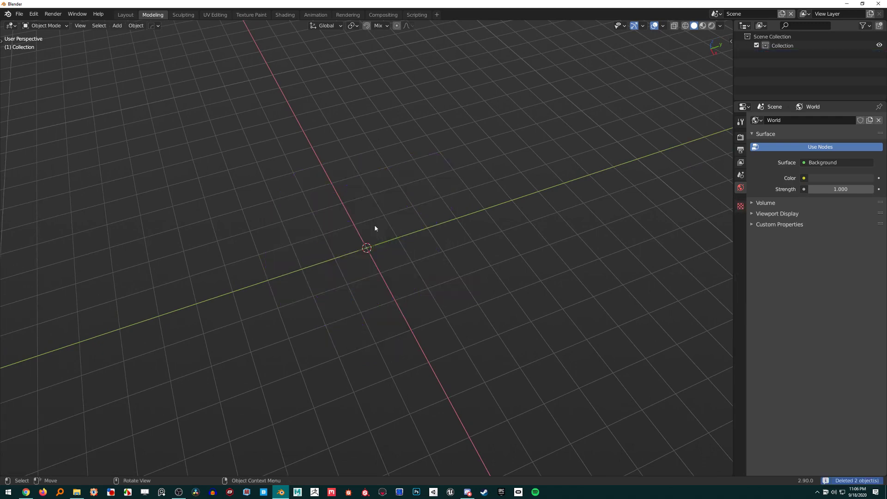
Add a Triangle from the math function meshes and delete it.
key(shift+a)
mouse_move(471, 382)
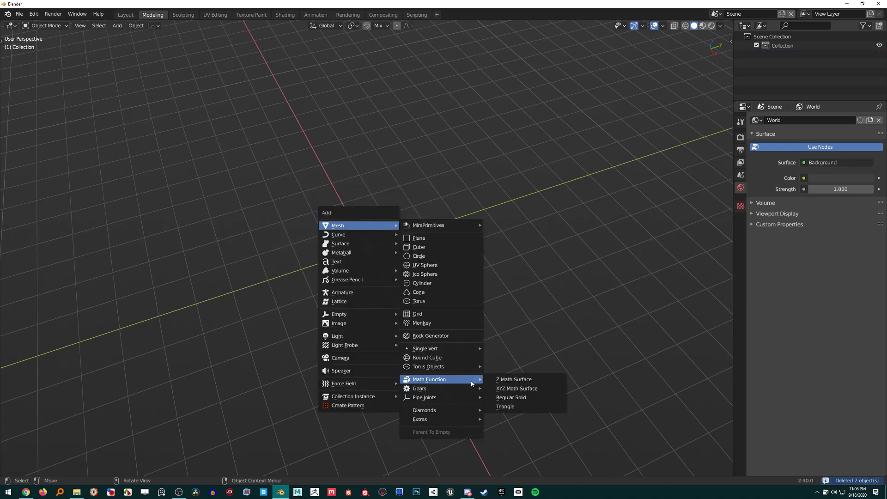
click(505, 406)
scroll(453, 291, up, 5)
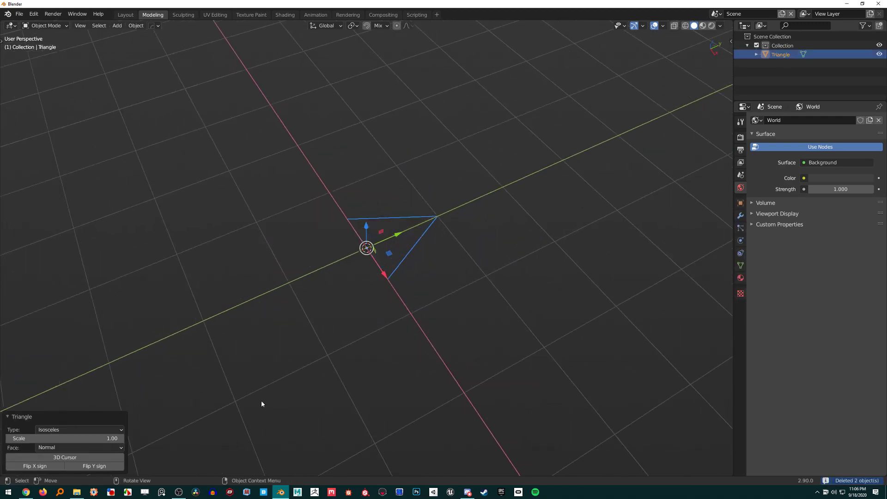
key(Delete)
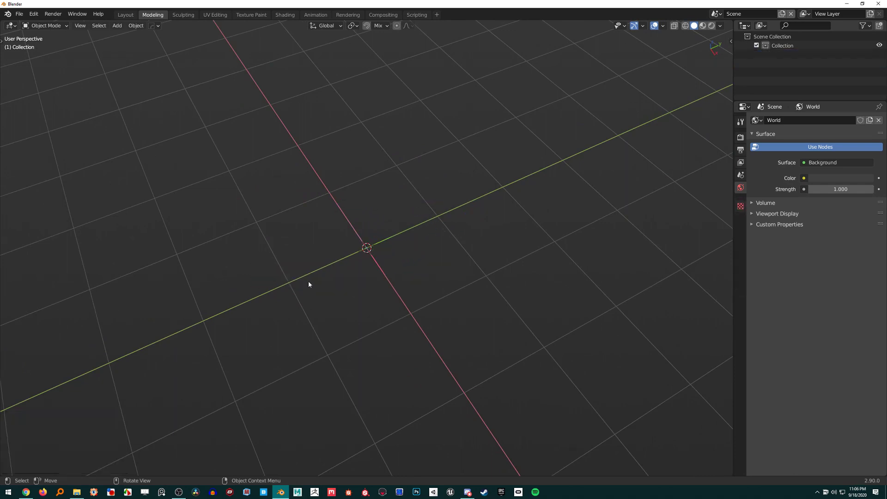
Add a Gear mesh with 18 teeth and a radius of 0.88 m, and delete it.
key(shift+a)
mouse_move(381, 228)
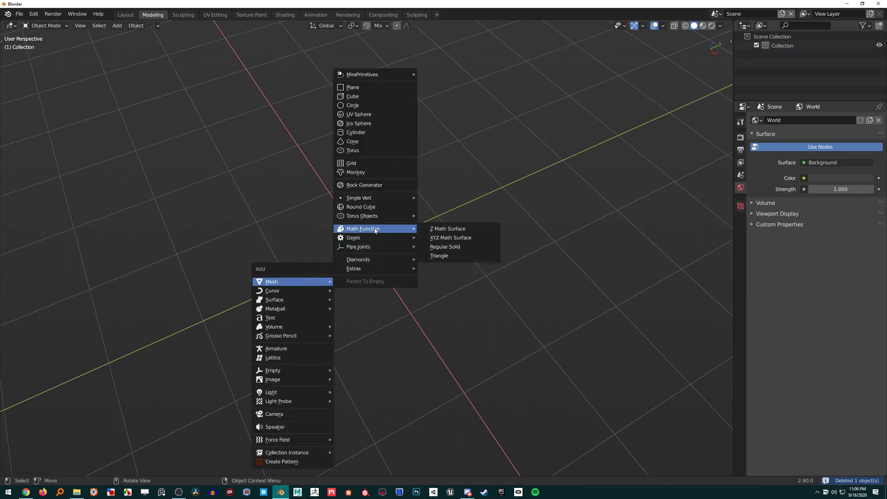
mouse_move(402, 237)
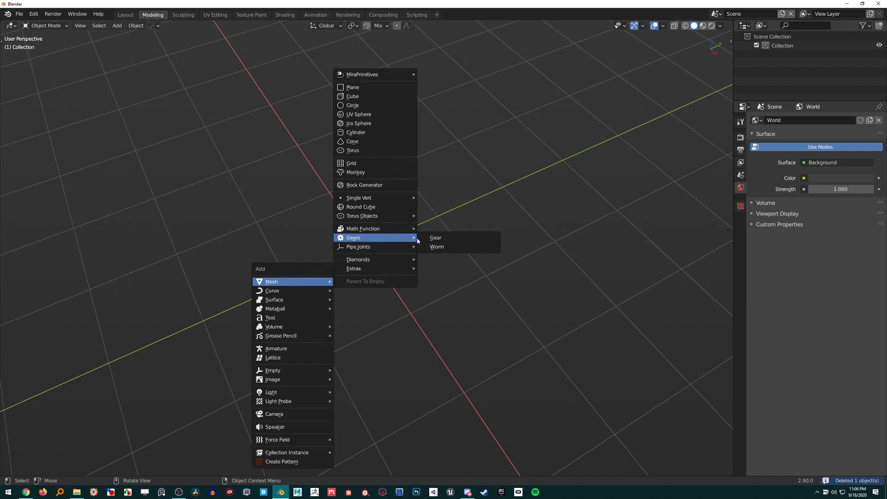
click(441, 239)
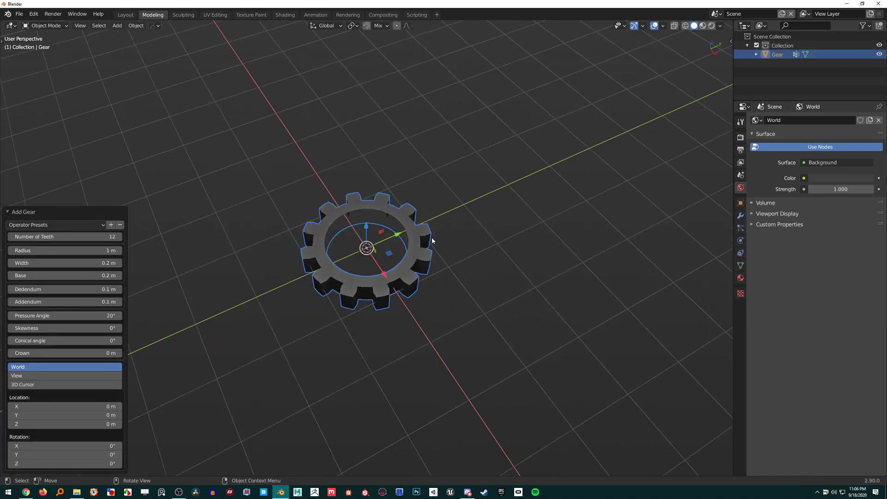
scroll(445, 234, up, 1)
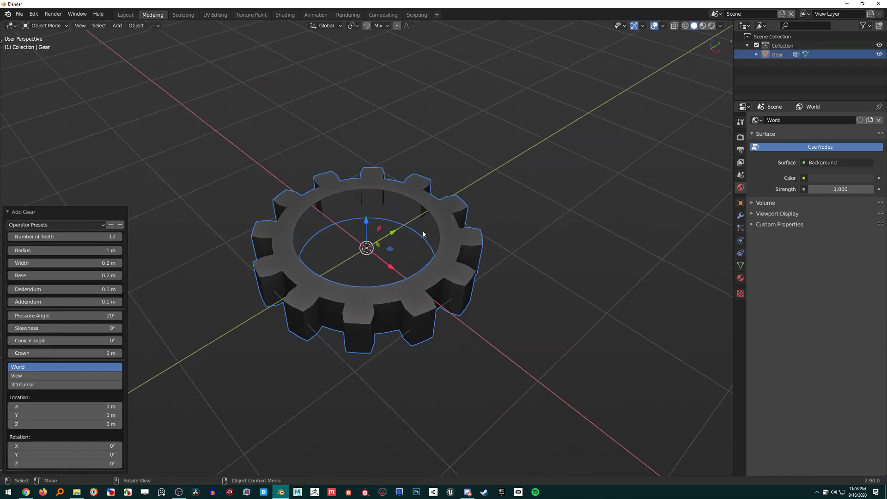
drag(64, 237, 48, 253)
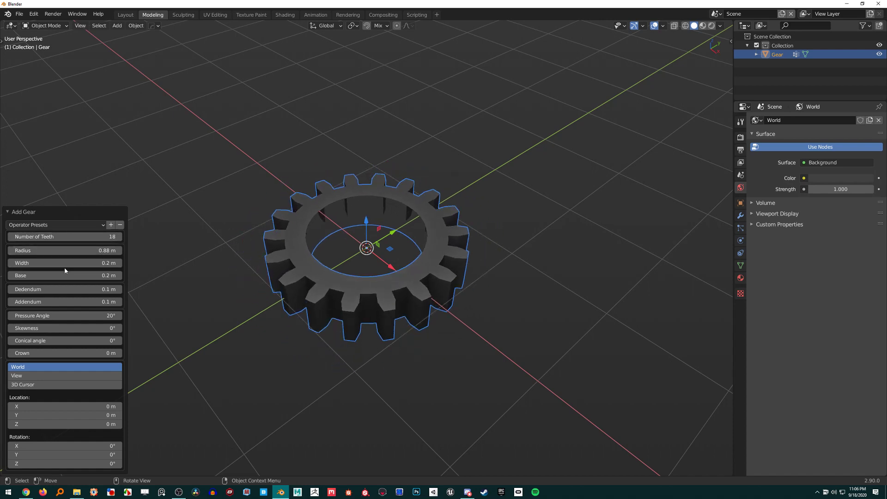
middle_drag(445, 267, 420, 259)
key(Delete)
Add a Worm gear mesh, adjust its number of teeth, and delete it.
key(shift+a)
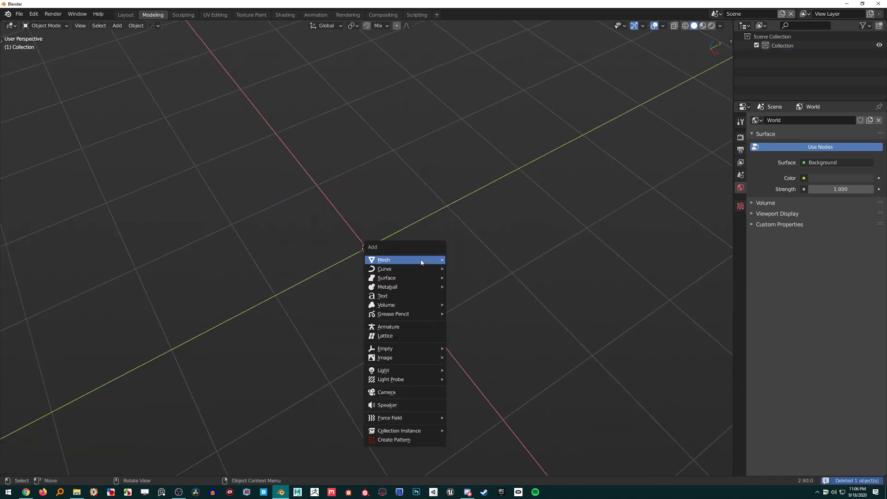
mouse_move(421, 263)
mouse_move(494, 217)
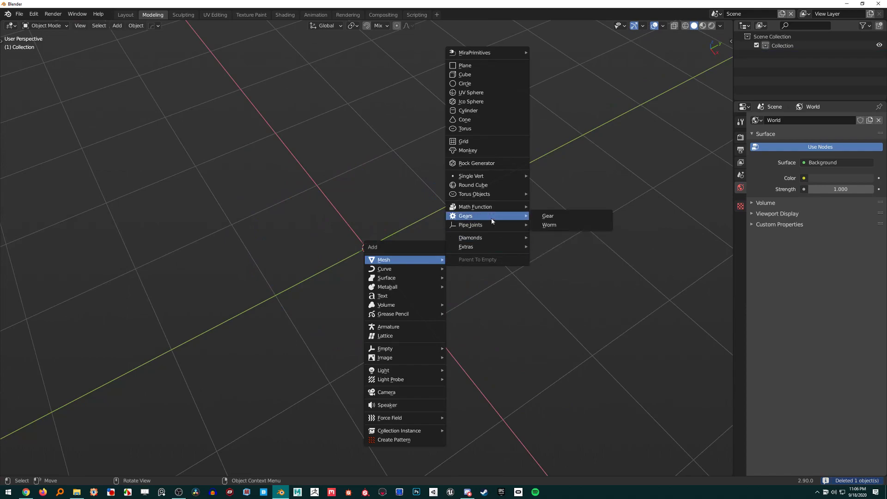
click(547, 225)
scroll(412, 220, down, 3)
middle_drag(412, 220, 391, 264)
scroll(417, 239, up, 5)
scroll(418, 238, down, 5)
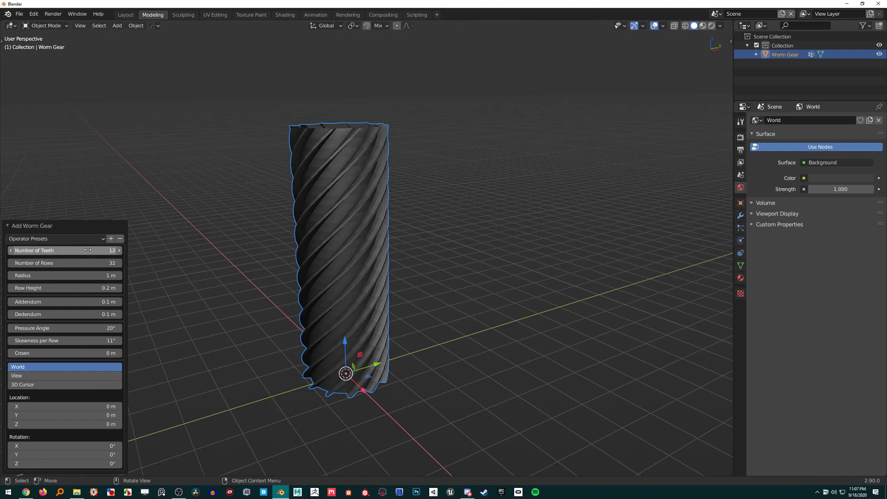
mouse_move(87, 250)
mouse_down()
mouse_move(134, 250)
mouse_move(99, 250)
mouse_up()
key(Delete)
Add a Wall Factory masonry wall at the origin and set its block width to 1.62.
key(shift+a)
mouse_move(409, 275)
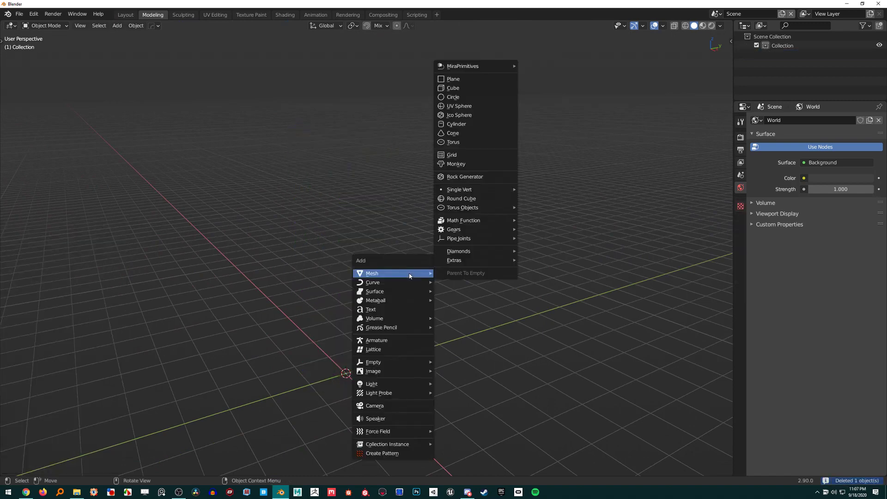
mouse_move(478, 264)
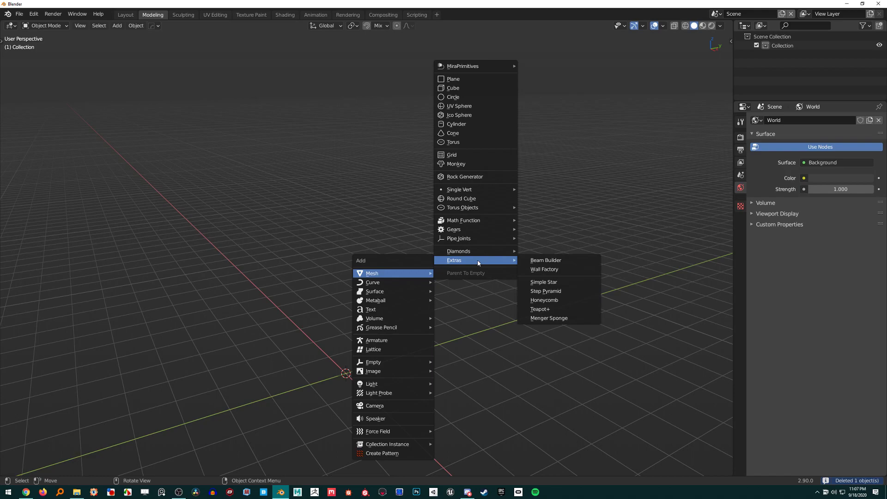
click(545, 269)
middle_drag(476, 283, 482, 259)
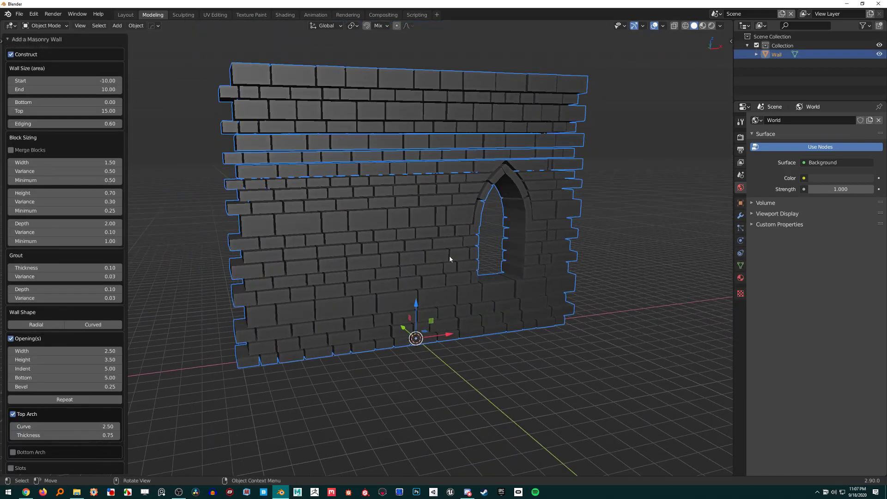
scroll(46, 443, down, 3)
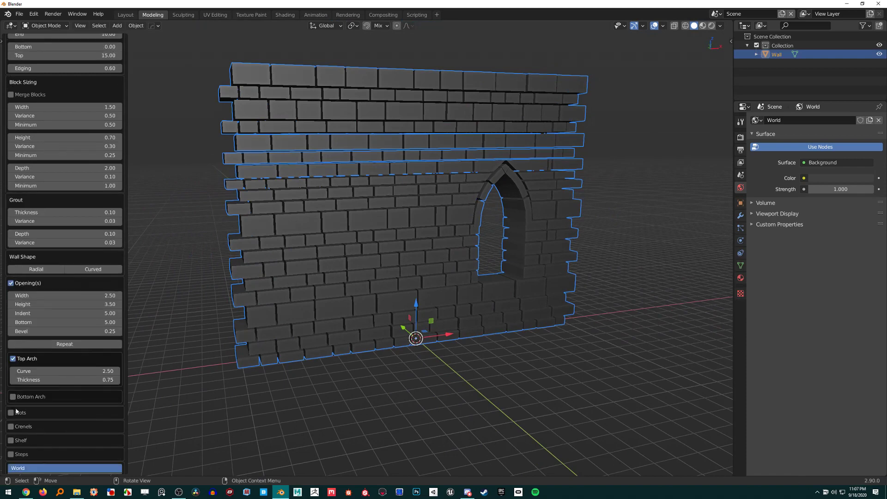
scroll(26, 441, down, 5)
scroll(27, 444, up, 8)
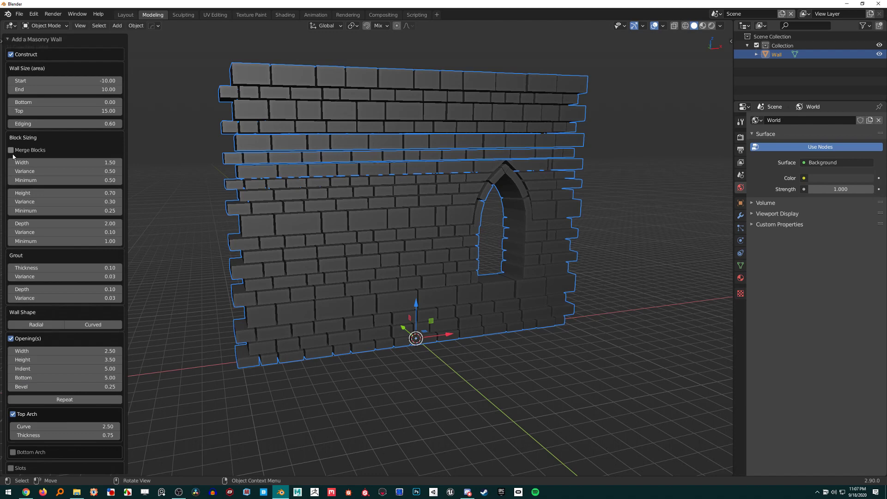
drag(18, 163, 30, 163)
Remove the openings from the masonry wall and switch its shape to Radial.
scroll(14, 212, down, 2)
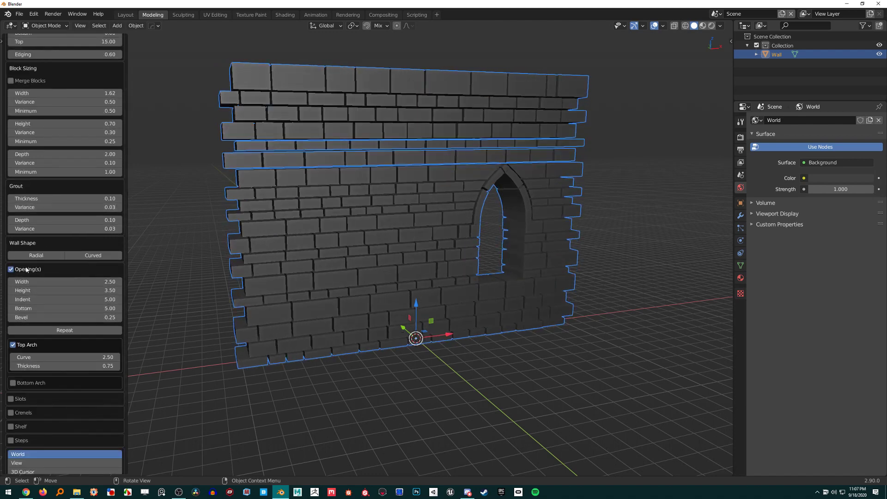
click(11, 298)
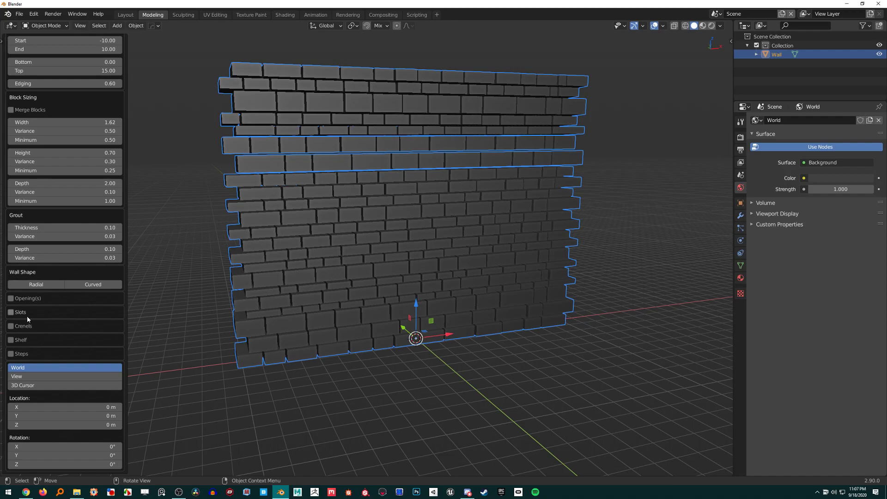
click(33, 288)
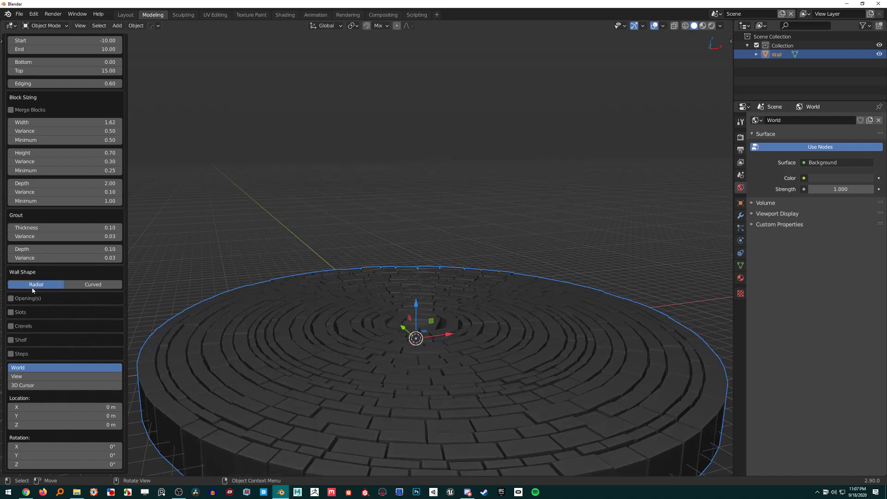
Try the Curved wall shape with and without Radial, return to Radial only, and delete the wall.
middle_drag(351, 259, 366, 296)
click(95, 284)
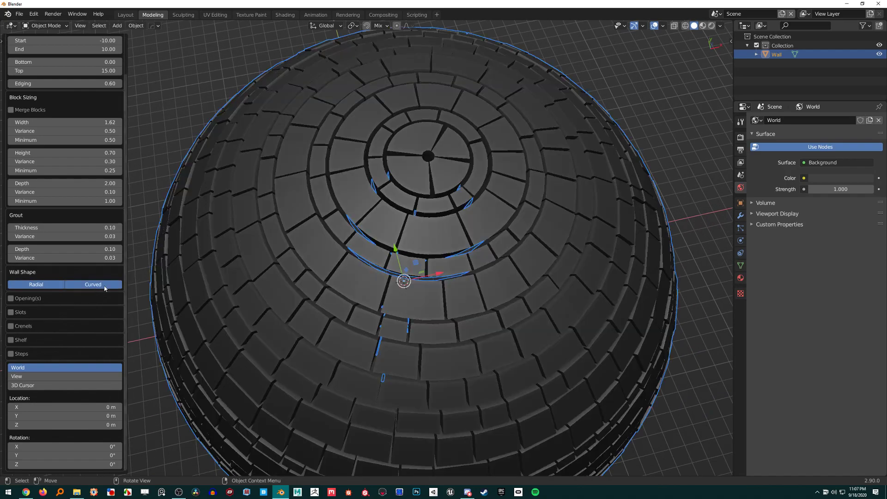
middle_drag(346, 259, 347, 207)
scroll(348, 207, down, 3)
click(54, 285)
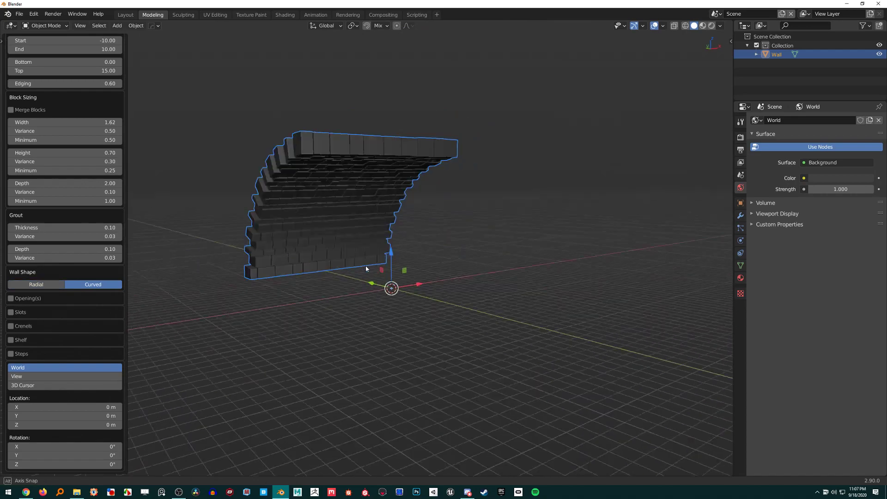
middle_drag(366, 269, 162, 277)
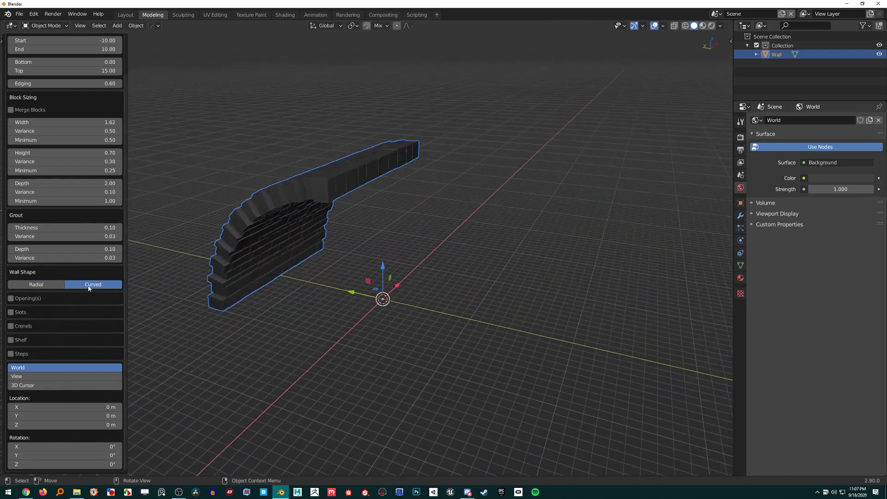
click(48, 285)
middle_drag(300, 282, 307, 305)
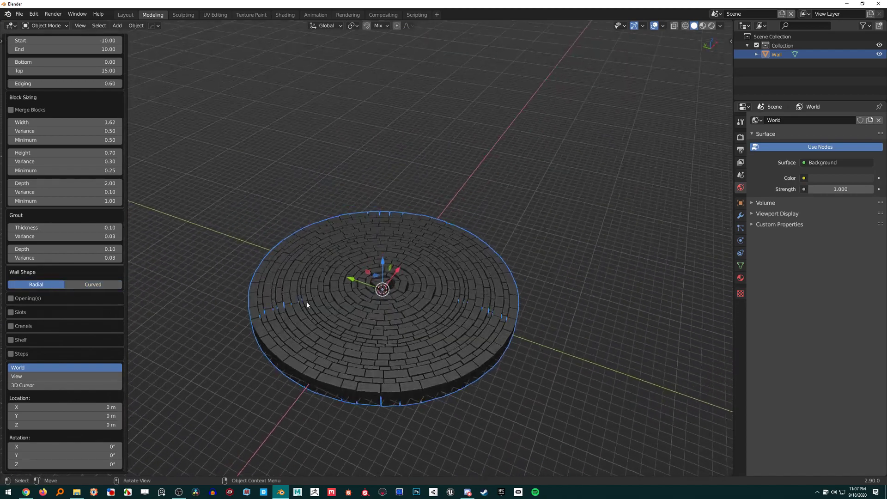
key(x)
click(444, 208)
key(shift+a)
mouse_move(446, 205)
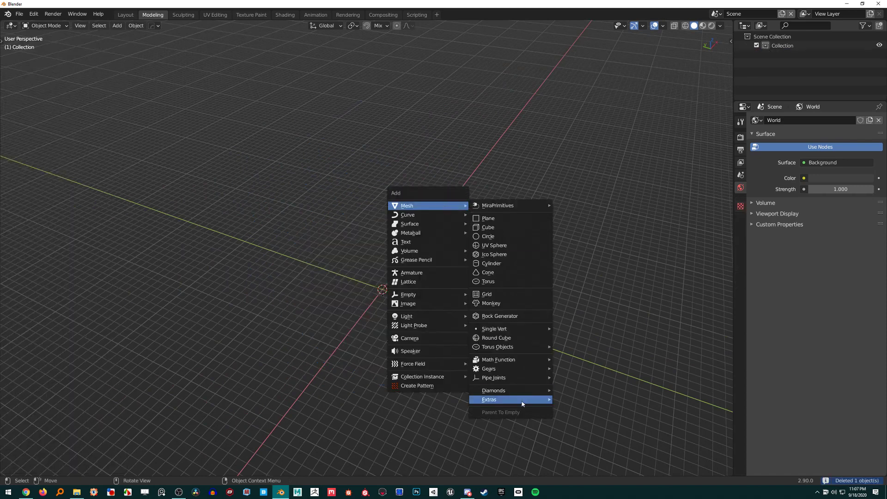
mouse_move(523, 400)
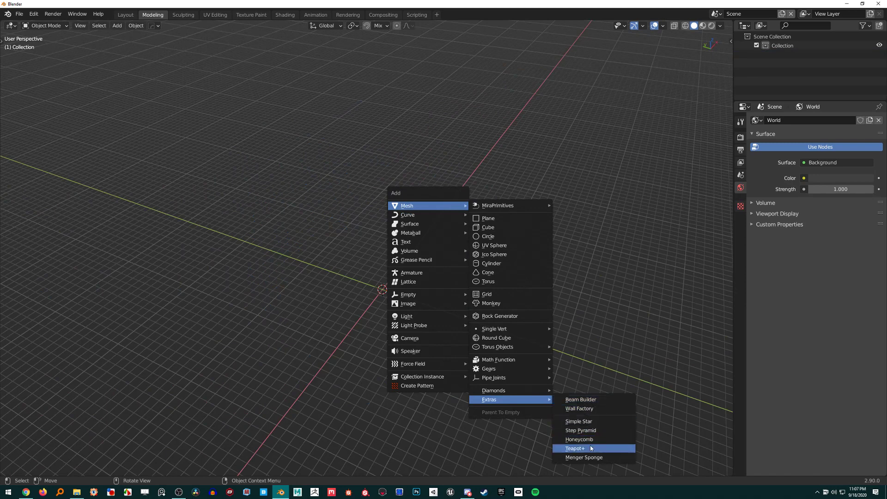
key(Escape)
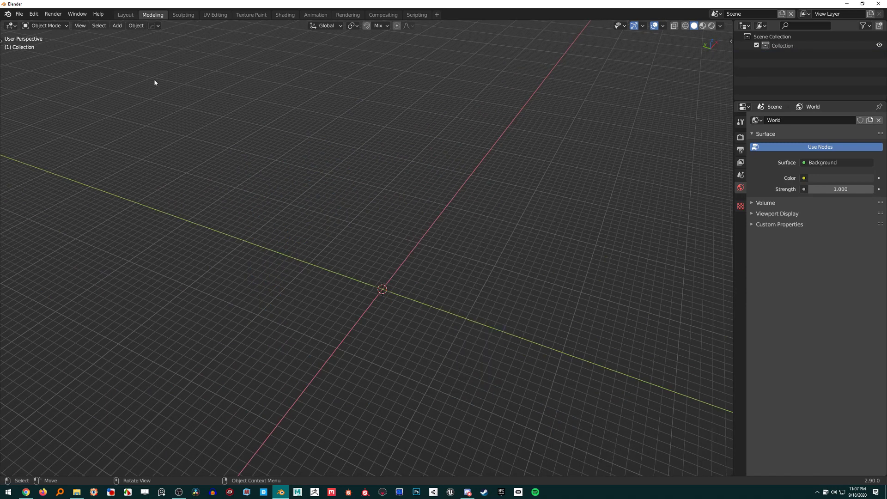
Add an Archemedian spiral curve at the origin and set its height to 4.08.
middle_drag(337, 180, 384, 186)
key(shift+a)
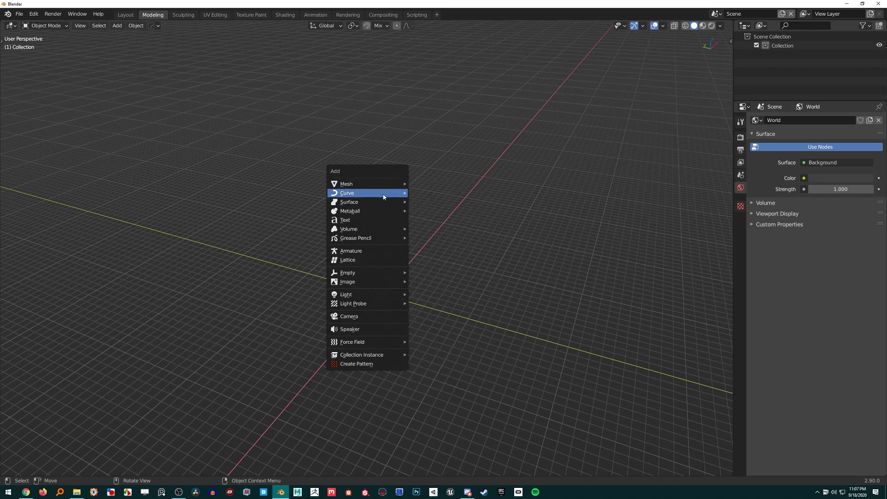
mouse_move(384, 196)
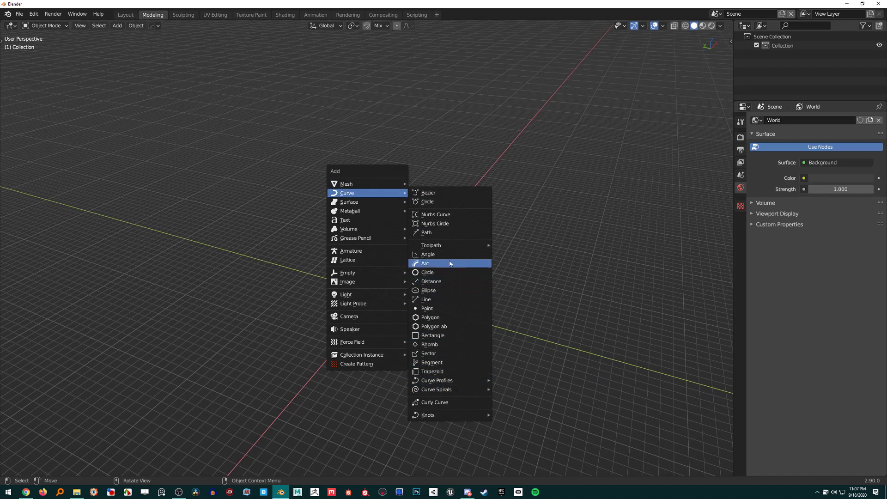
mouse_move(445, 383)
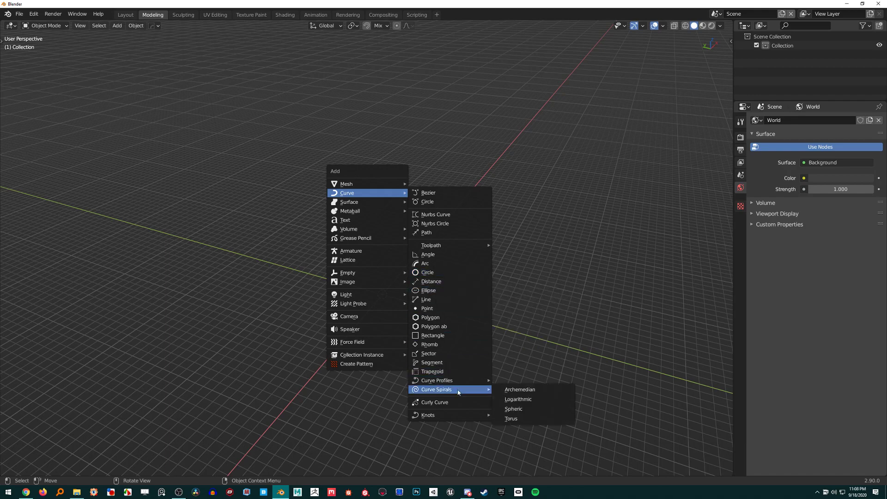
click(507, 389)
scroll(395, 309, up, 5)
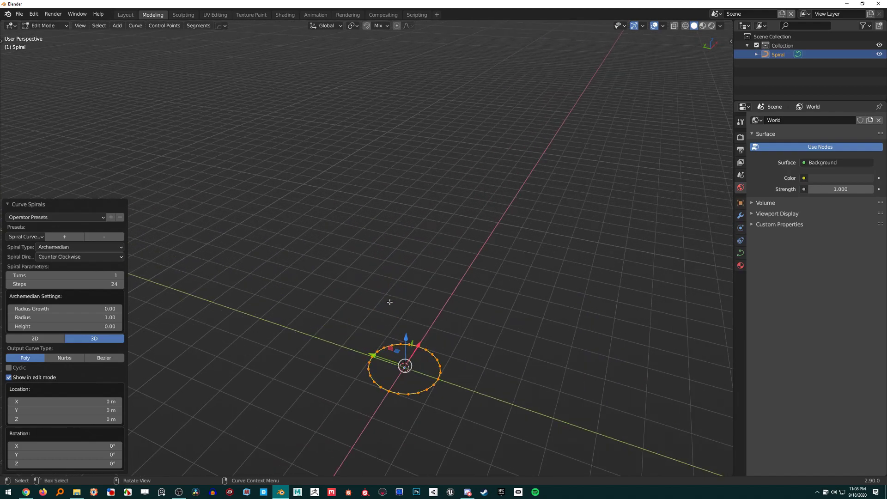
key(F9)
key(F9)
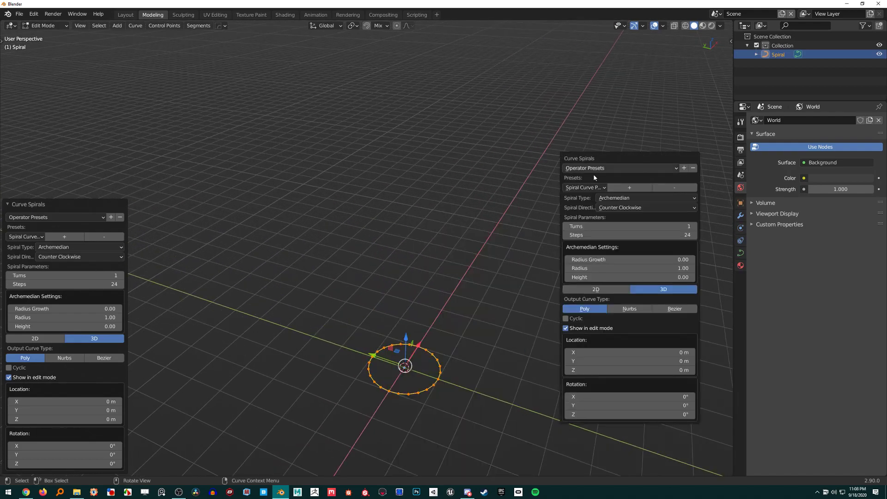
drag(633, 277, 669, 277)
Set the spiral to 4 turns and lower its radius growth.
middle_drag(627, 260, 498, 138)
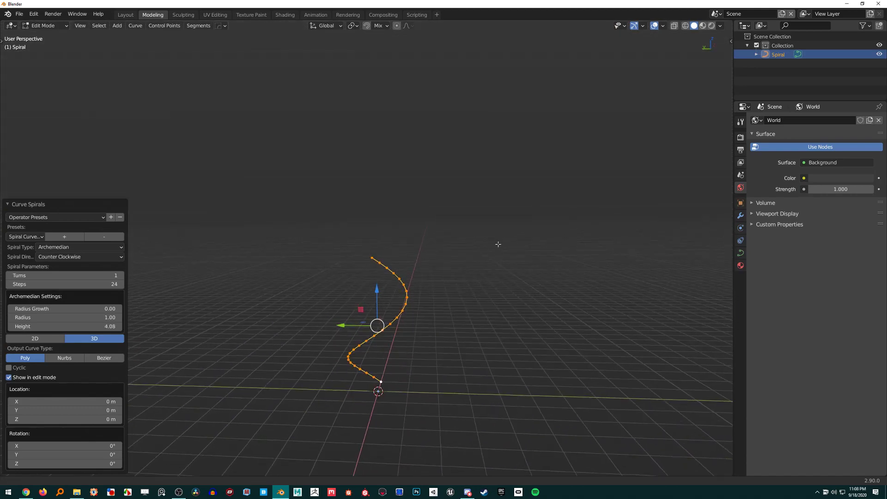
key(F9)
drag(547, 283, 566, 283)
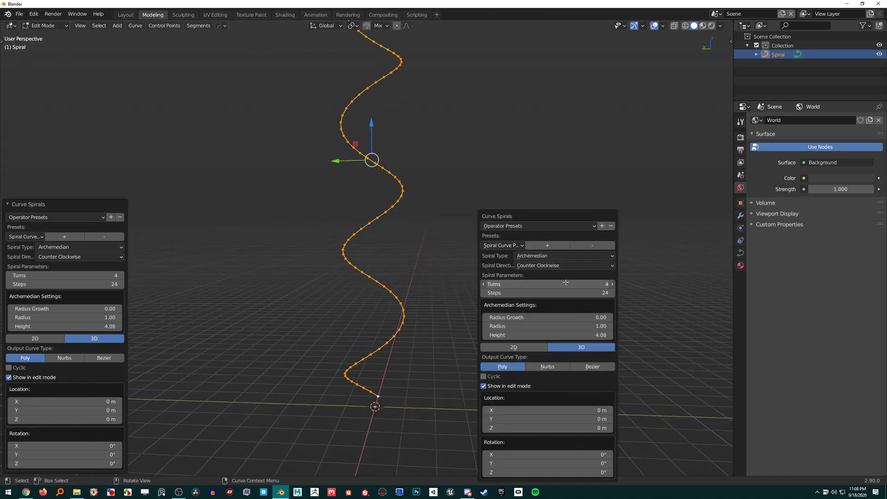
middle_drag(566, 284, 462, 217)
key(F9)
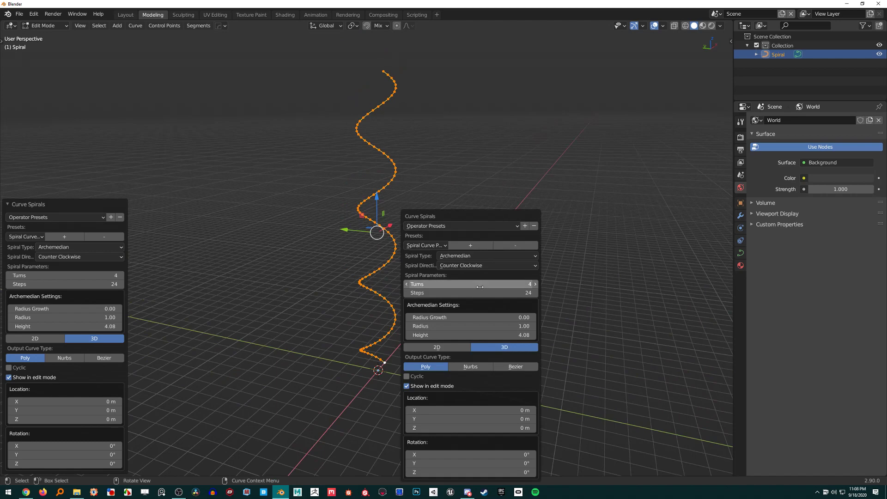
drag(480, 320, 462, 317)
Leave Edit Mode and delete the spiral curve.
middle_drag(462, 316, 384, 270)
key(Tab)
key(x)
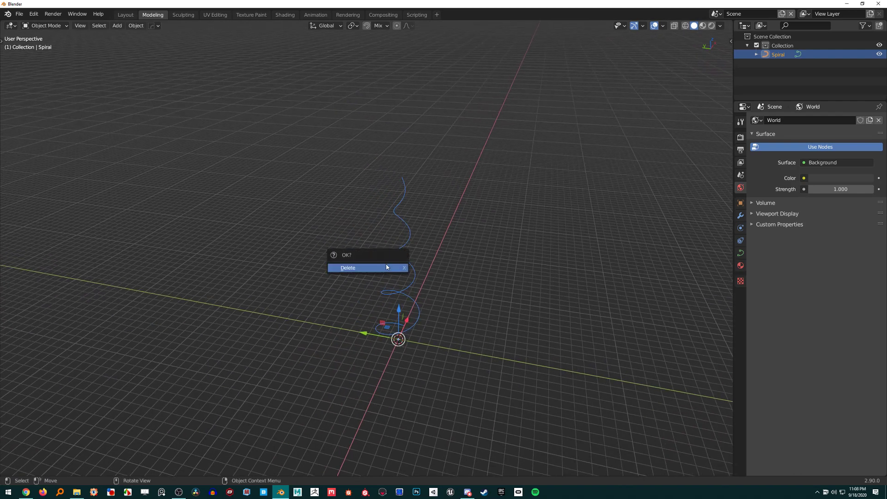
click(388, 267)
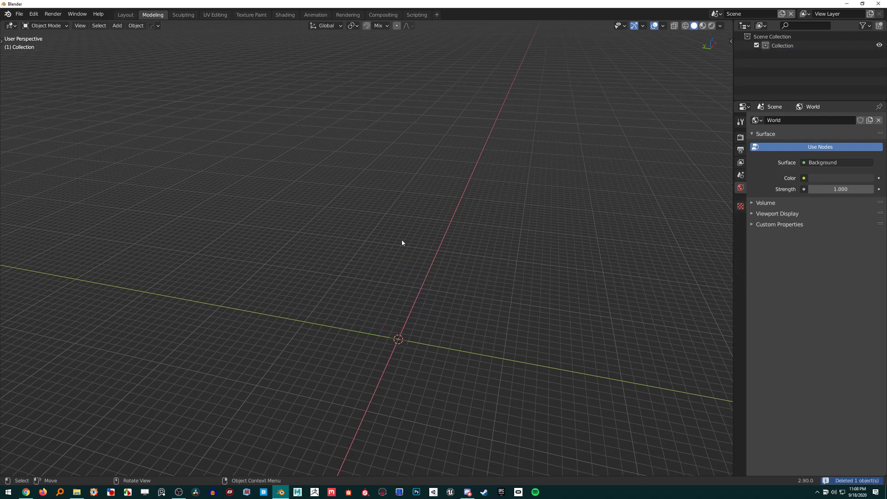